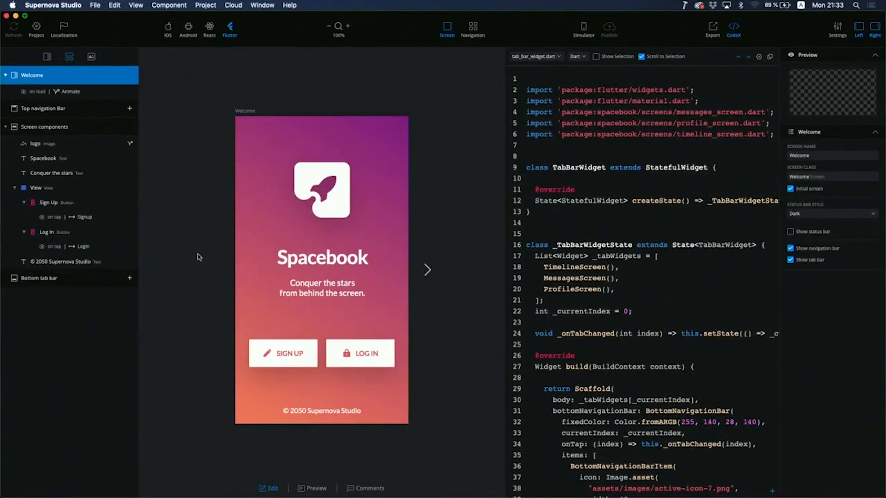
Step: Edit the logo's on-load Move Y, Opacity and Rotate Z animation, then bring up studio Preferences
{"action": "left_click", "coordinate": [131, 143]}
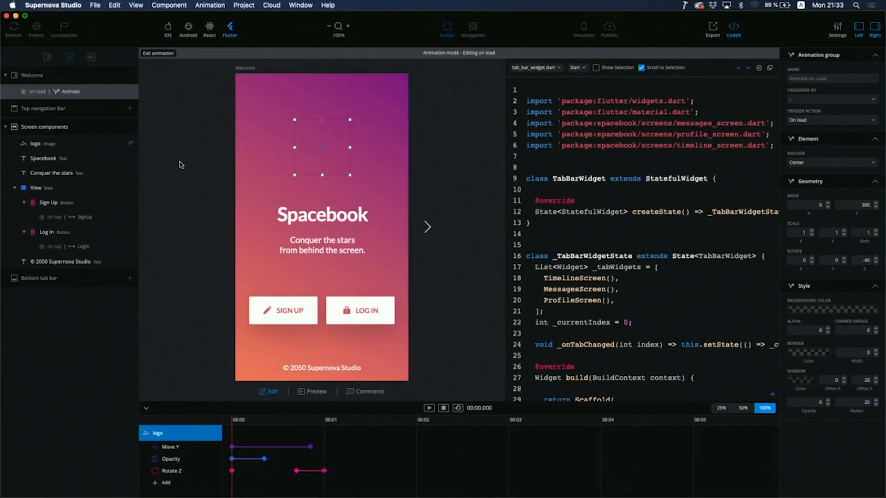
{"action": "key", "text": "super+comma"}
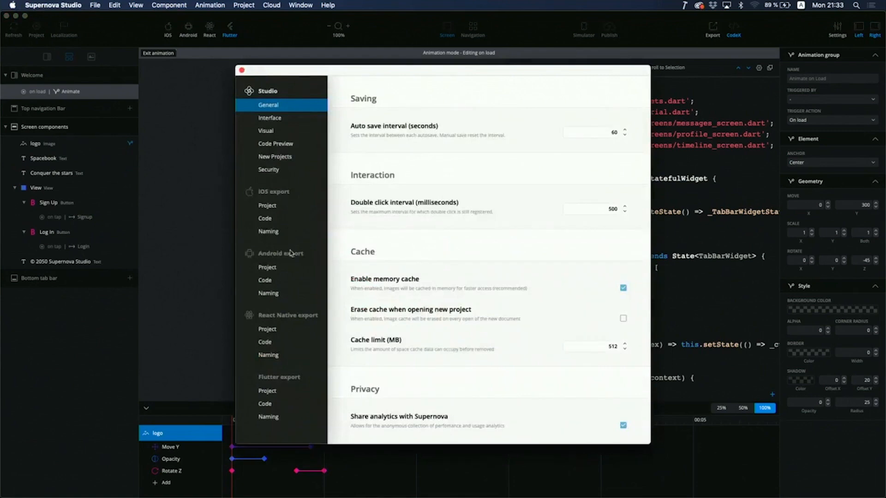
Step: Set the Visual theme to Light, acknowledge the next-launch notice, and close Preferences
{"action": "left_click", "coordinate": [282, 120]}
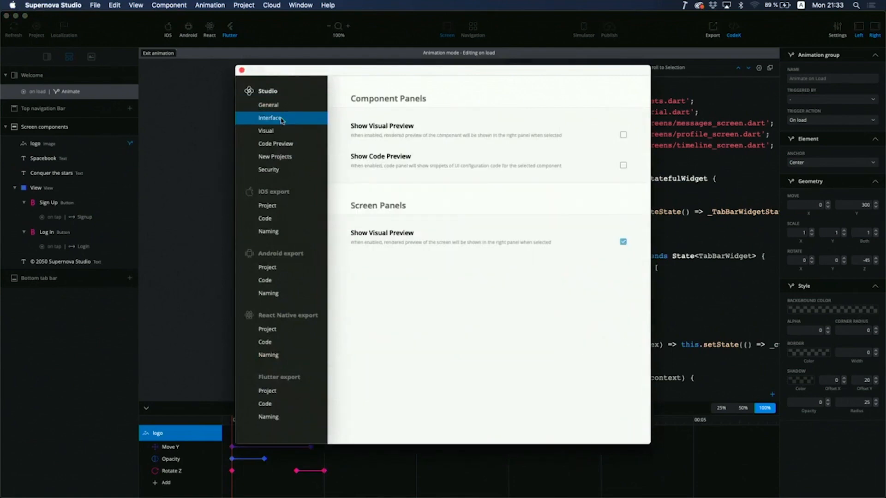
{"action": "left_click", "coordinate": [280, 108]}
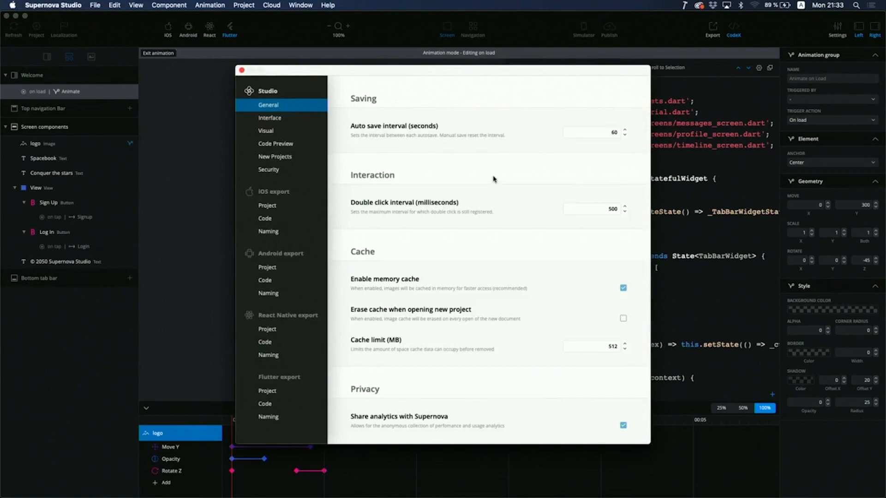
{"action": "scroll", "coordinate": [493, 179], "scroll_direction": "down", "scroll_amount": 5}
{"action": "scroll", "coordinate": [494, 179], "scroll_direction": "up", "scroll_amount": 5}
{"action": "left_click", "coordinate": [276, 131]}
{"action": "left_click", "coordinate": [578, 135]}
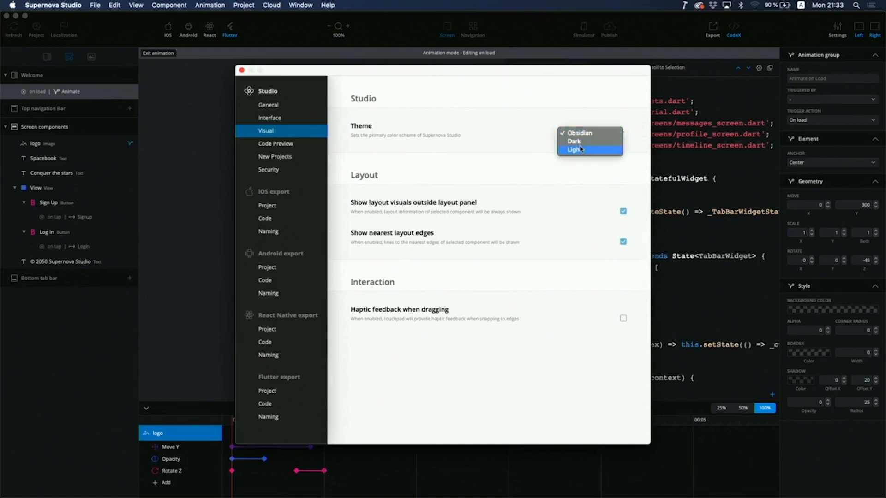
{"action": "left_click", "coordinate": [578, 149]}
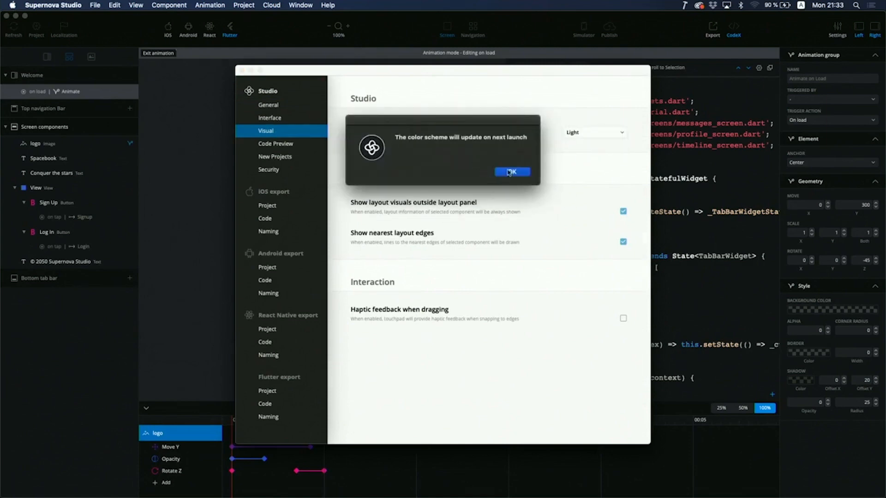
{"action": "left_click", "coordinate": [509, 173]}
{"action": "left_click", "coordinate": [241, 70]}
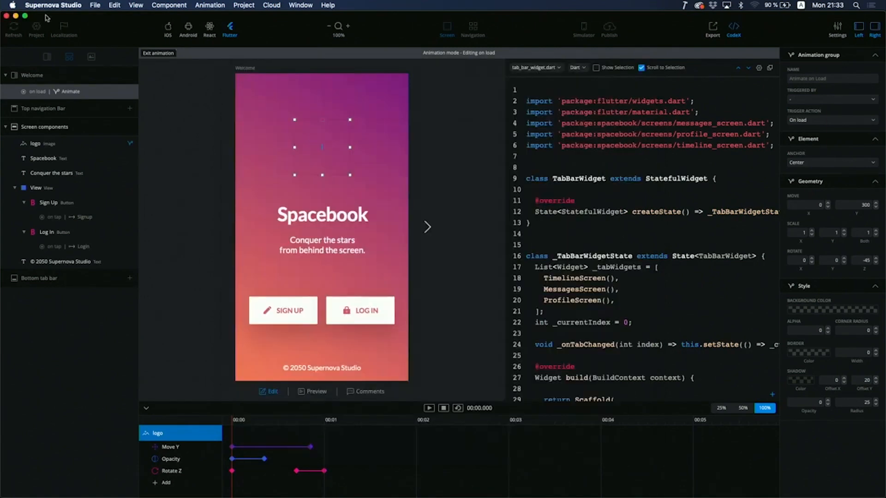
Step: Quit Supernova Studio, relaunch it via Spotlight ('supe'), and open the Spacebook Sample File
{"action": "left_click", "coordinate": [6, 16]}
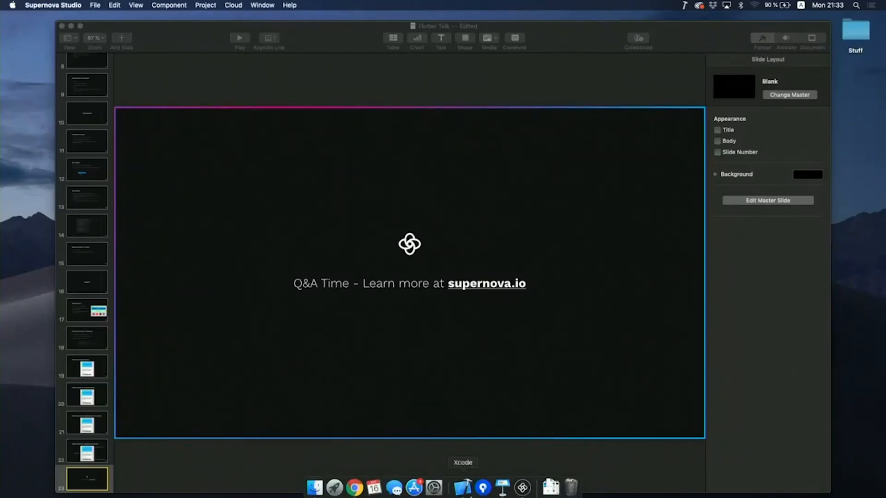
{"action": "left_click", "coordinate": [522, 490]}
{"action": "left_click", "coordinate": [492, 136]}
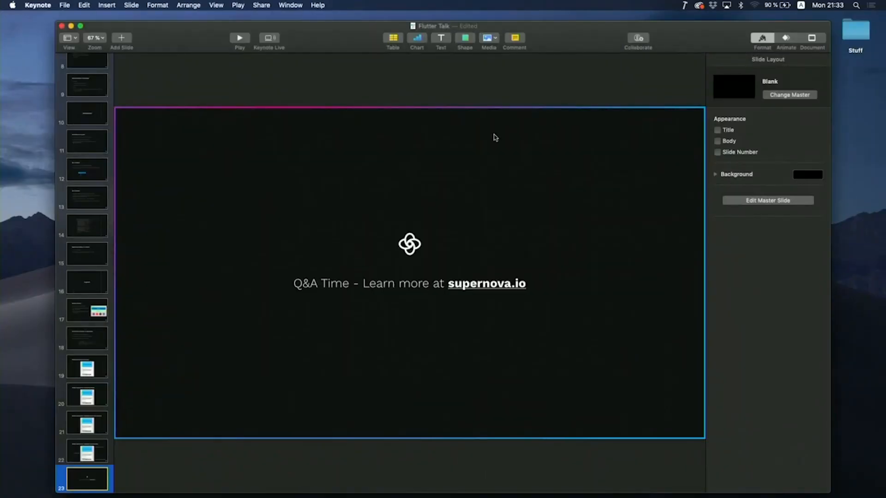
{"action": "key", "text": "super+space"}
{"action": "type", "text": "supe"}
{"action": "key", "text": "Return"}
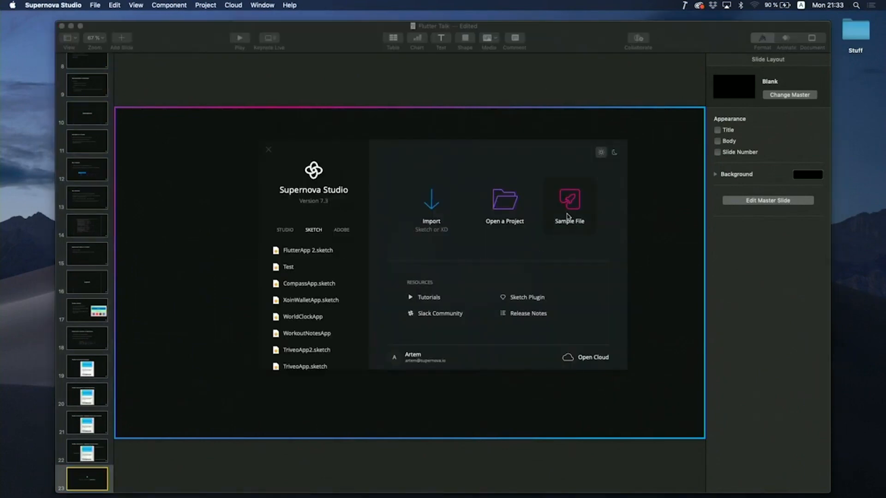
{"action": "left_click", "coordinate": [568, 217]}
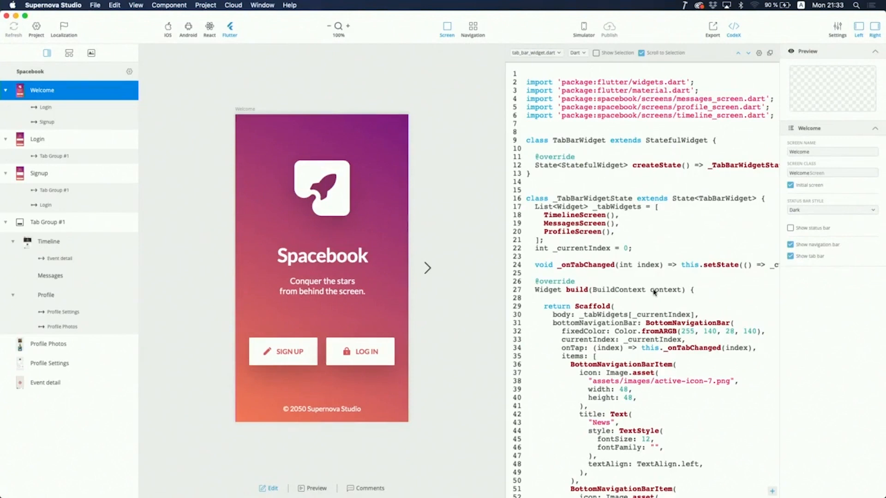
Step: Show the Welcome screen's layer tree, select the Sign Up layer and bring up its context menu
{"action": "scroll", "coordinate": [653, 292], "scroll_direction": "down", "scroll_amount": 10}
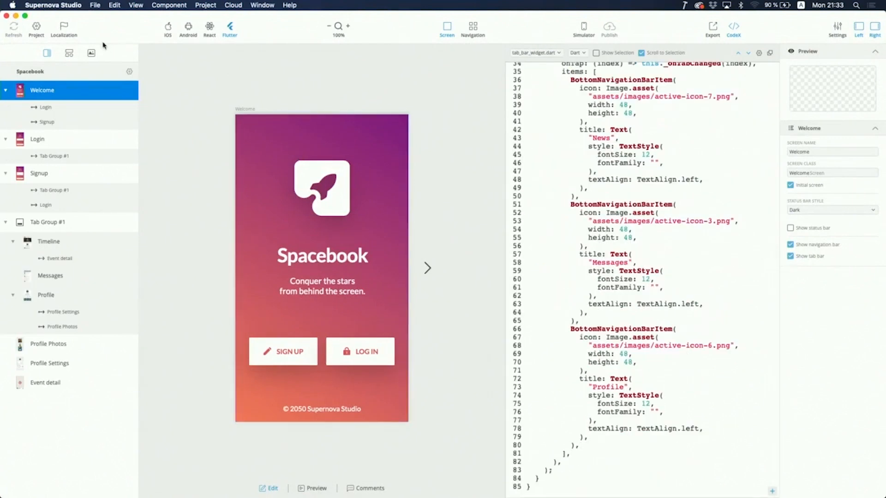
{"action": "left_click", "coordinate": [70, 52]}
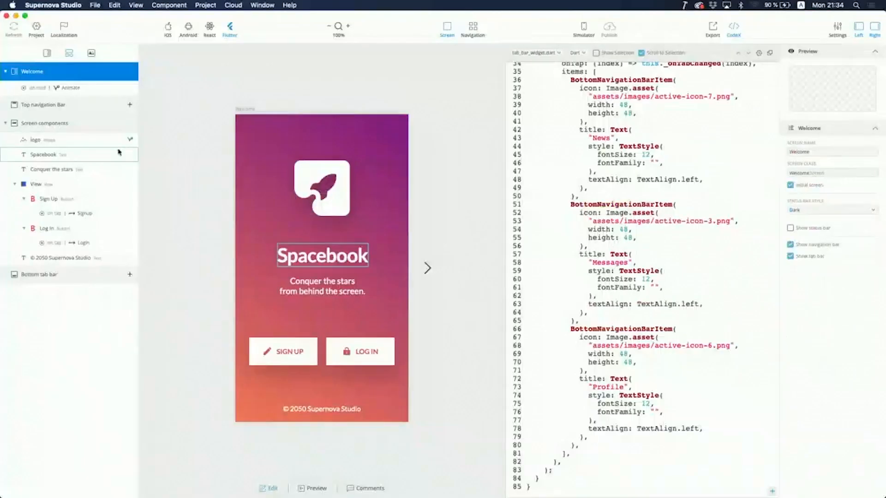
{"action": "right_click", "coordinate": [105, 156]}
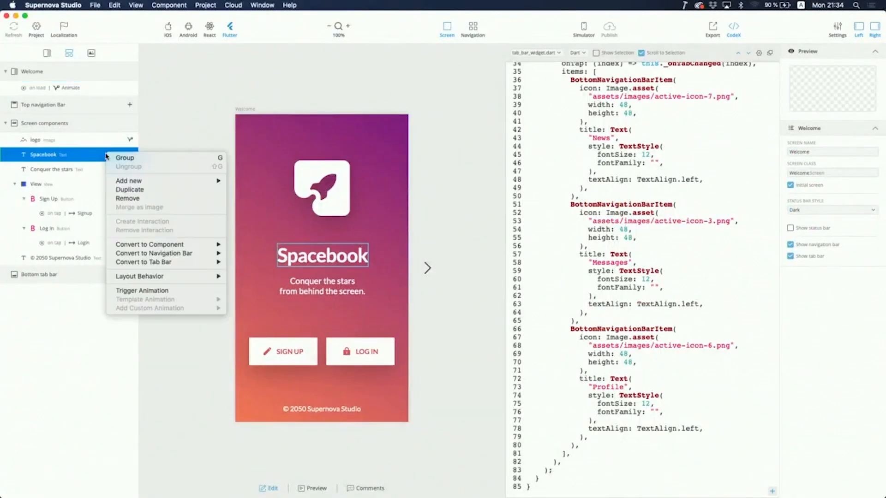
{"action": "key", "text": "Escape"}
{"action": "left_click", "coordinate": [74, 198]}
{"action": "right_click", "coordinate": [74, 193]}
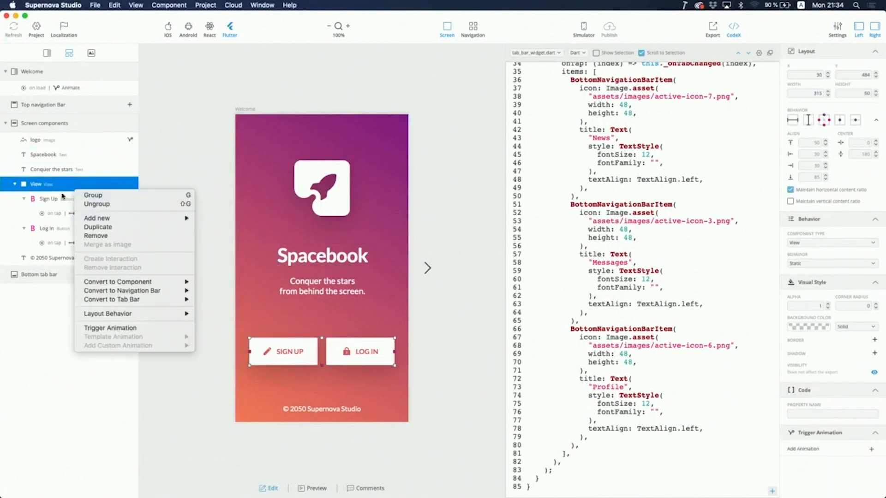
{"action": "key", "text": "Escape"}
{"action": "right_click", "coordinate": [57, 198]}
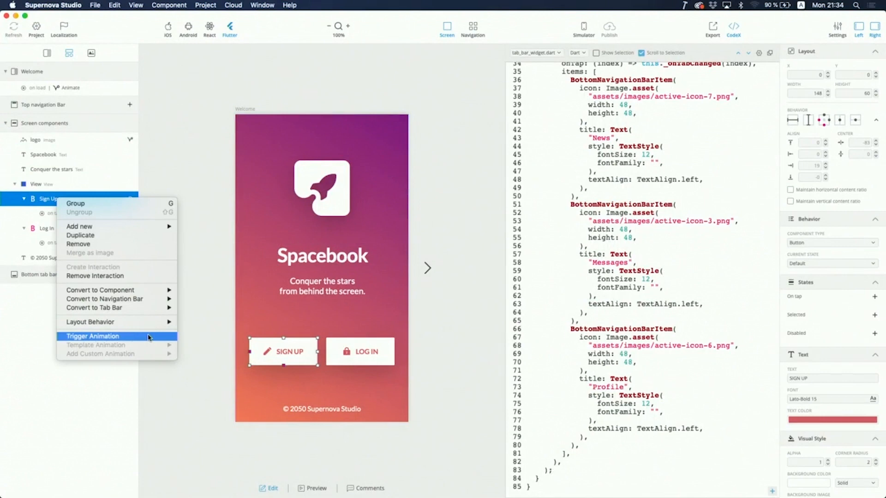
Step: Create a tap-triggered animation on Sign Up and add the Spacebook title to its enlarged timeline
{"action": "left_click", "coordinate": [149, 337]}
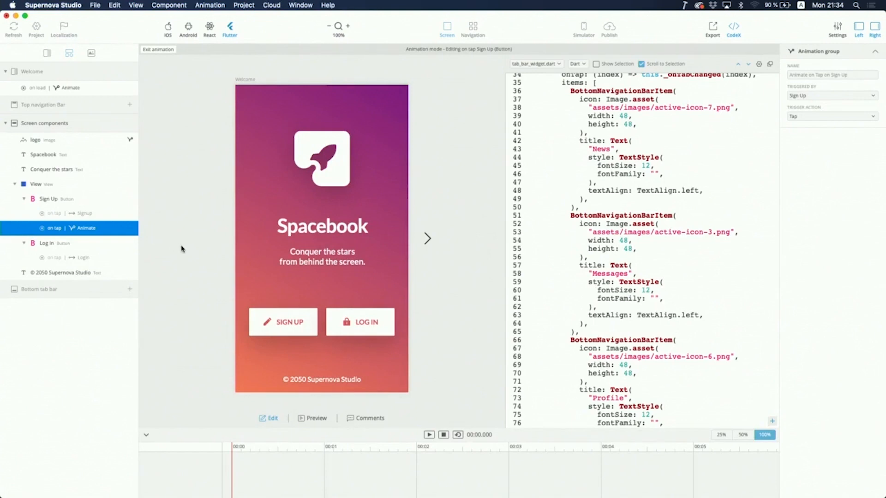
{"action": "left_click_drag", "start_coordinate": [240, 438], "coordinate": [242, 405]}
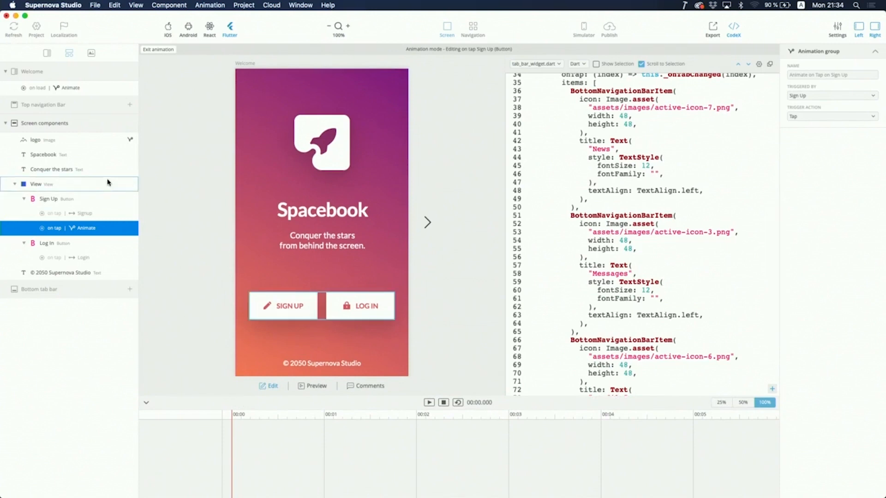
{"action": "left_click", "coordinate": [84, 158]}
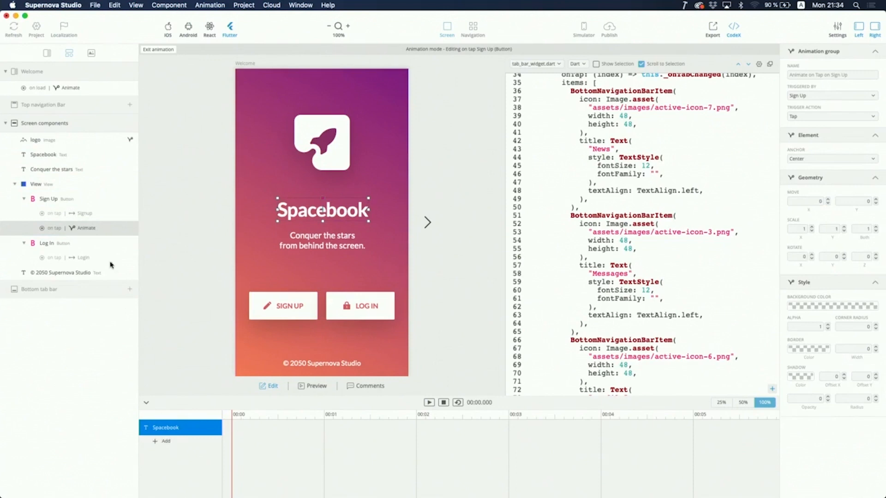
Step: Bring up the Spacebook title's Template Animation > Bounce In option
{"action": "right_click", "coordinate": [70, 159]}
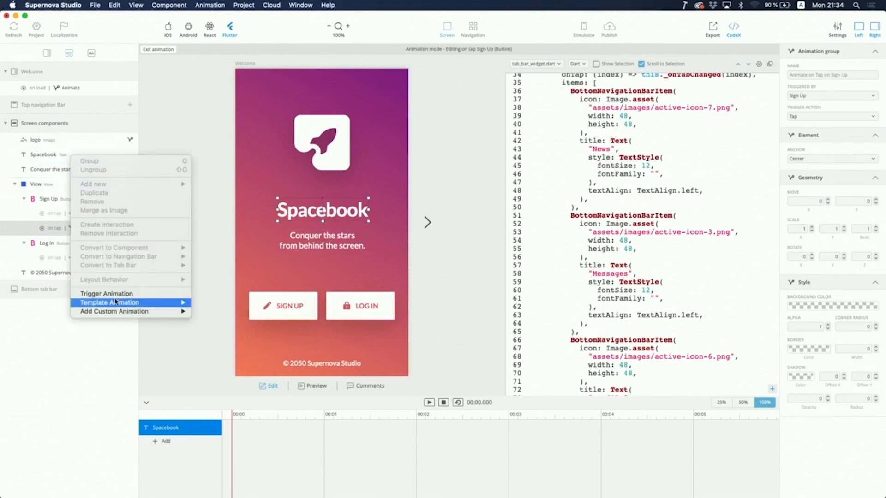
{"action": "mouse_move", "coordinate": [158, 305]}
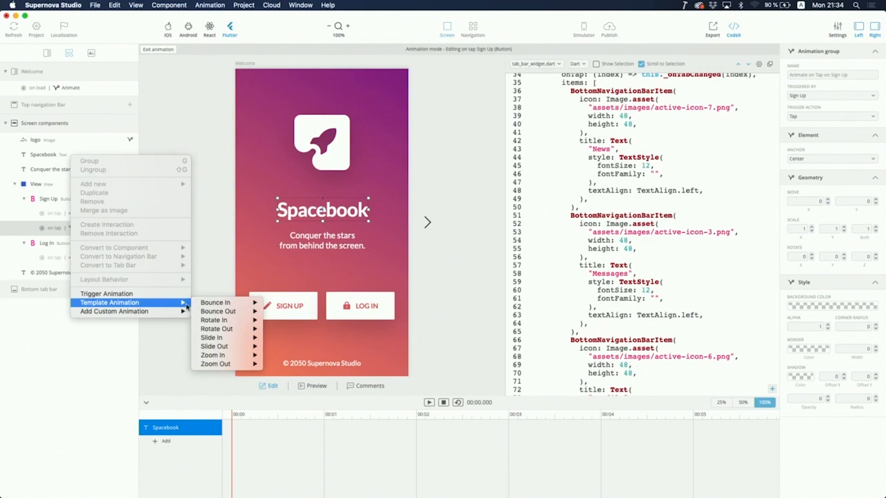
{"action": "mouse_move", "coordinate": [223, 305]}
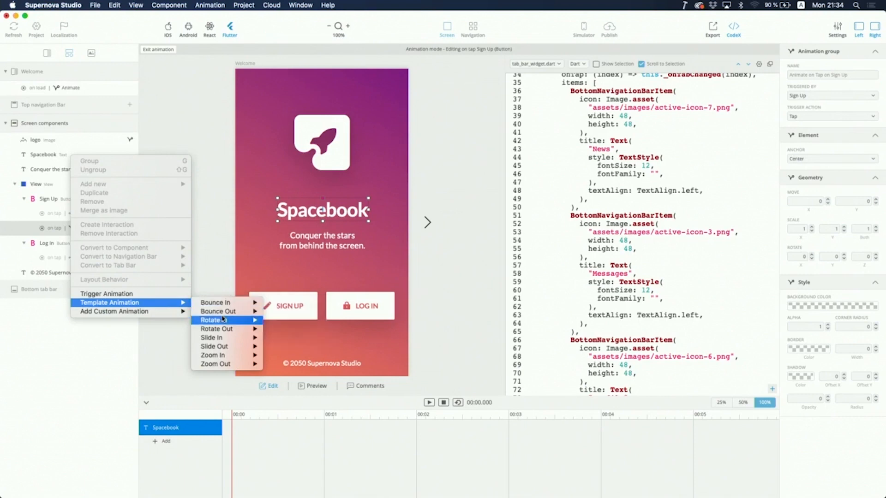
{"action": "mouse_move", "coordinate": [223, 325]}
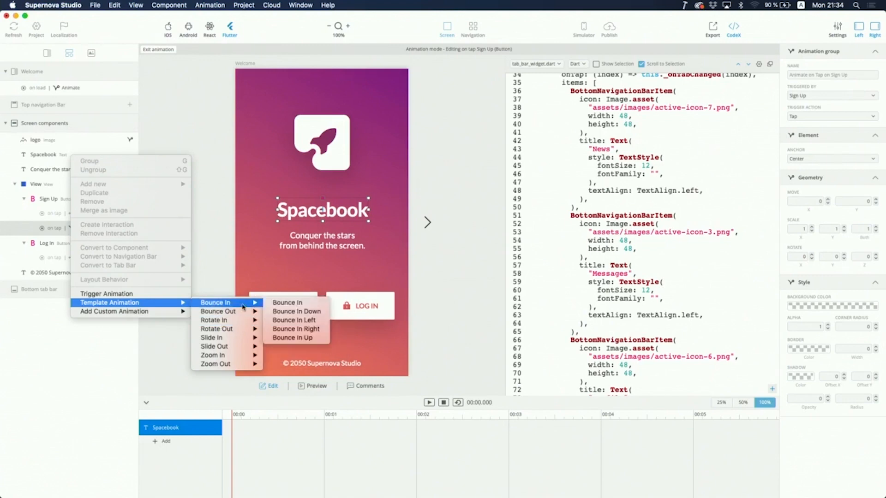
Step: Apply the Bounce In template to the Spacebook title and preview it a few times
{"action": "left_click", "coordinate": [271, 306]}
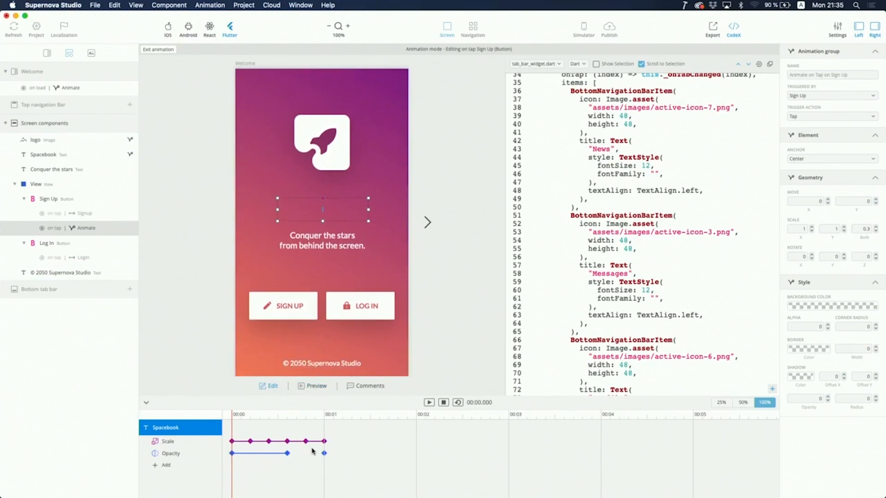
{"action": "left_click", "coordinate": [429, 403]}
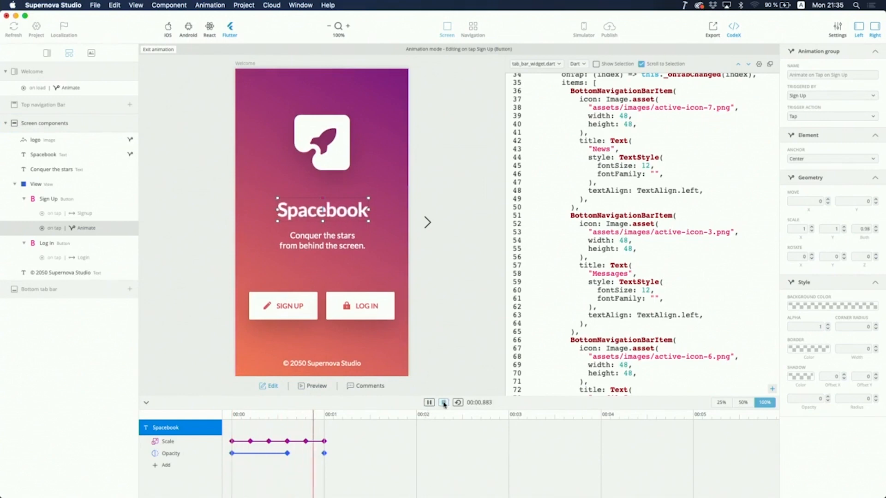
{"action": "left_click", "coordinate": [457, 402]}
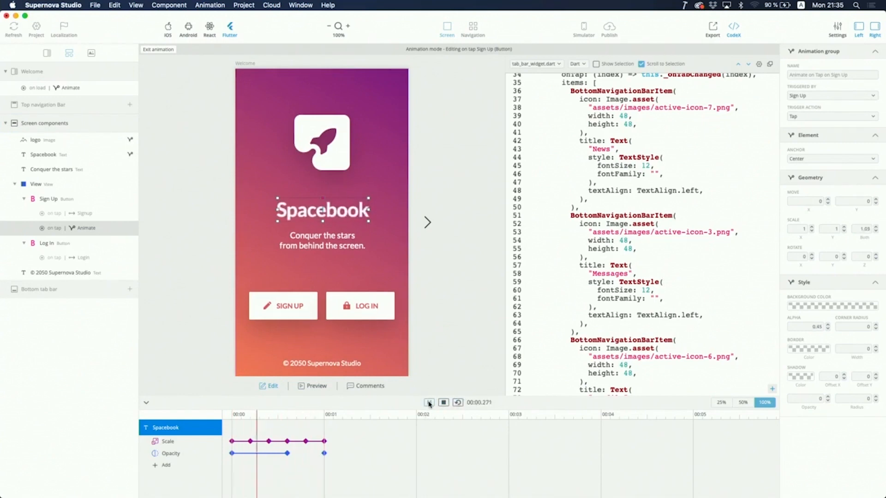
{"action": "left_click", "coordinate": [458, 402]}
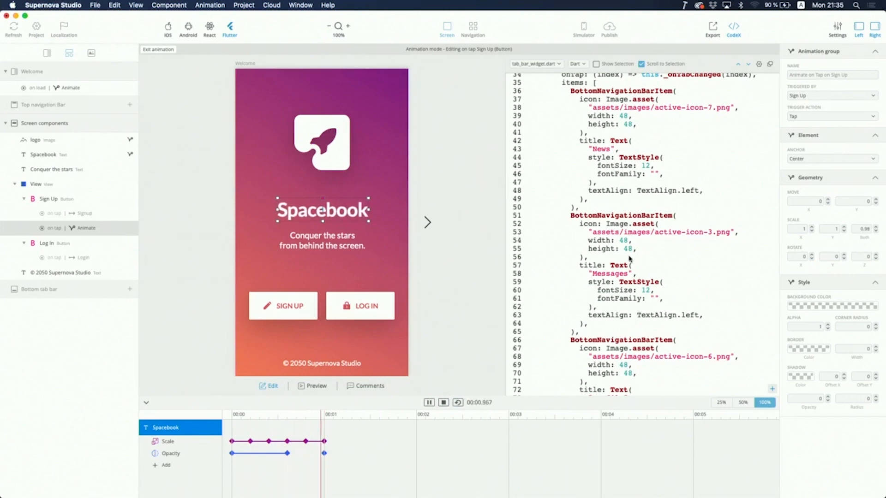
Step: Show the generated Flutter code for spacebook_text.dart in the CodeX panel
{"action": "scroll", "coordinate": [629, 258], "scroll_direction": "up", "scroll_amount": 7}
{"action": "left_click", "coordinate": [551, 64]}
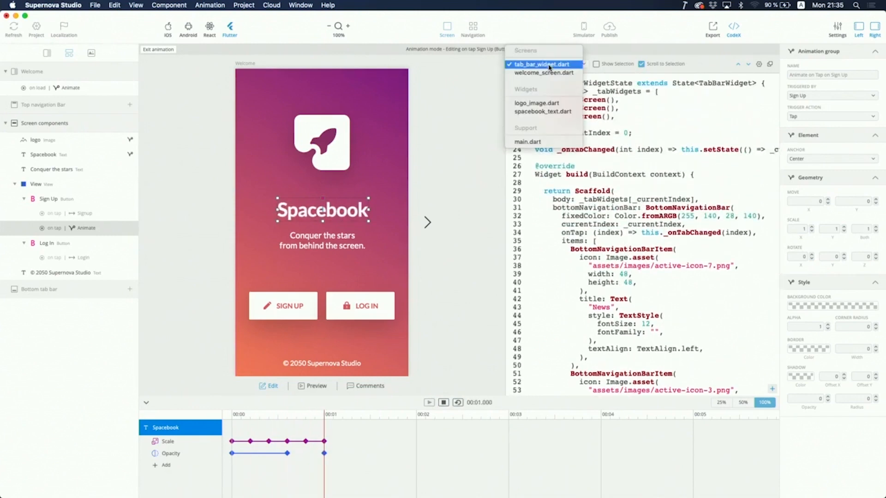
{"action": "left_click", "coordinate": [542, 112]}
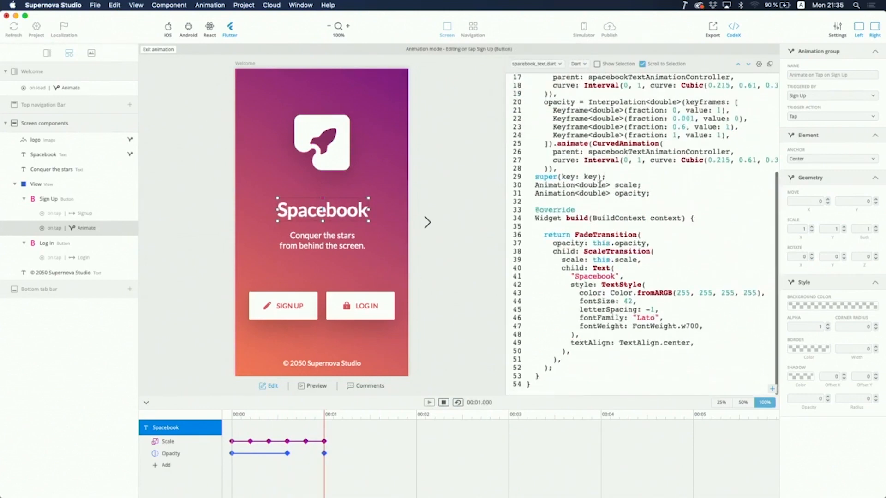
{"action": "scroll", "coordinate": [599, 184], "scroll_direction": "up", "scroll_amount": 5}
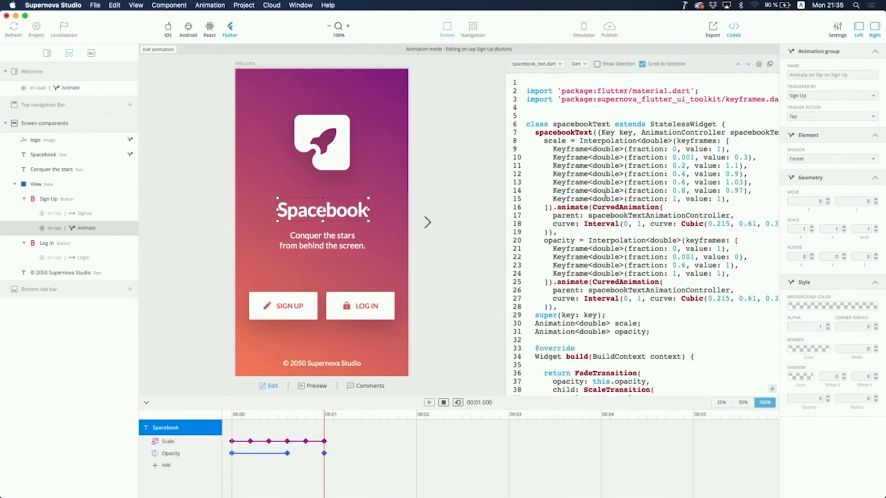
{"action": "scroll", "coordinate": [605, 195], "scroll_direction": "up", "scroll_amount": 1}
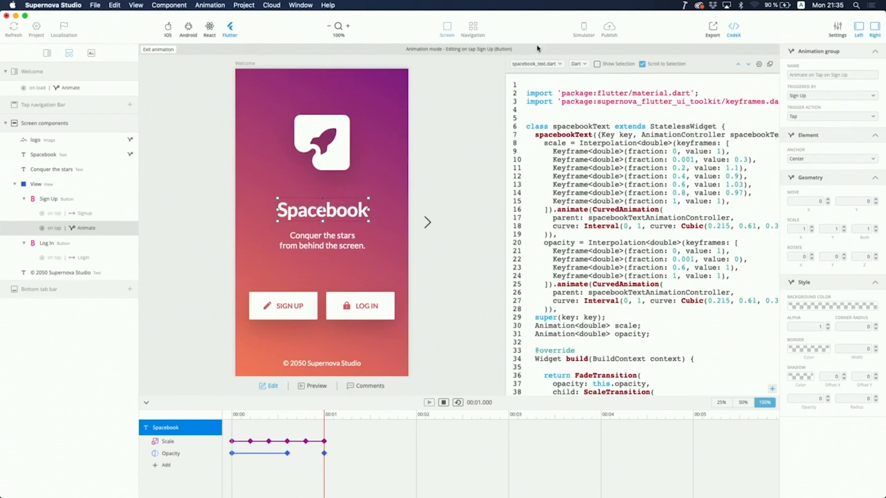
{"action": "left_click", "coordinate": [530, 65]}
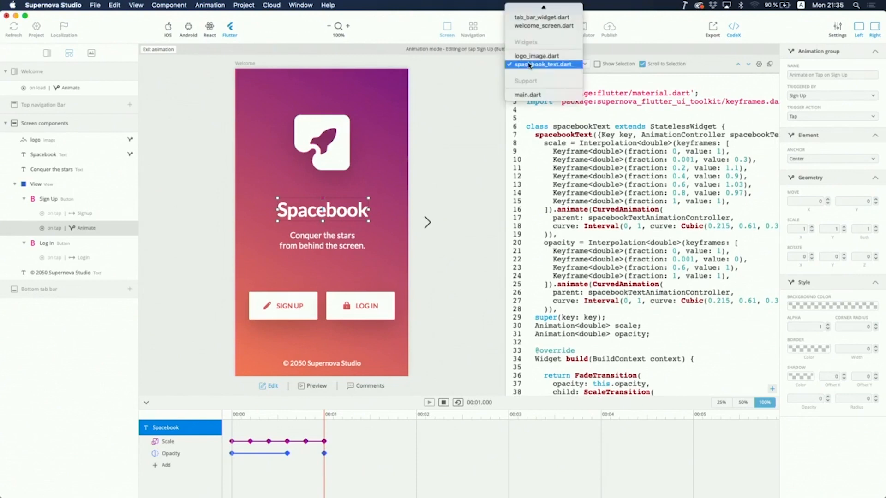
{"action": "left_click", "coordinate": [605, 134]}
{"action": "scroll", "coordinate": [590, 141], "scroll_direction": "down", "scroll_amount": 1}
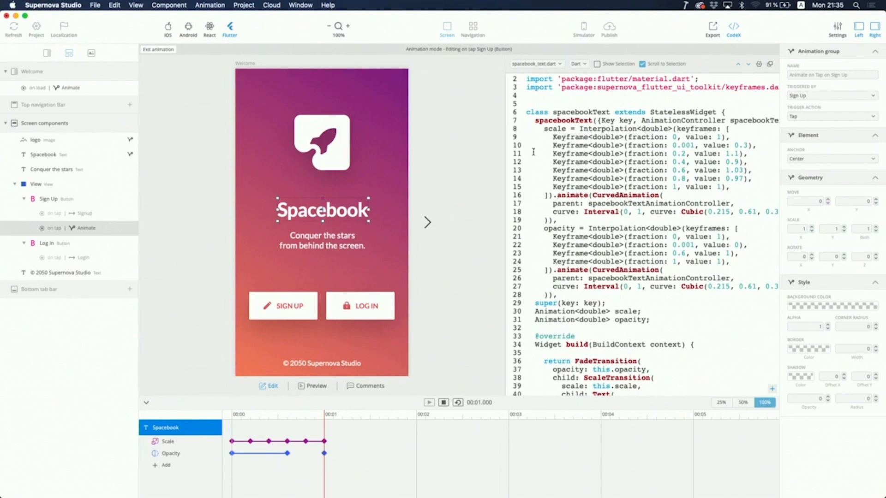
Step: Add a custom Scale animation to the Conquer the stars tagline
{"action": "left_click", "coordinate": [72, 170]}
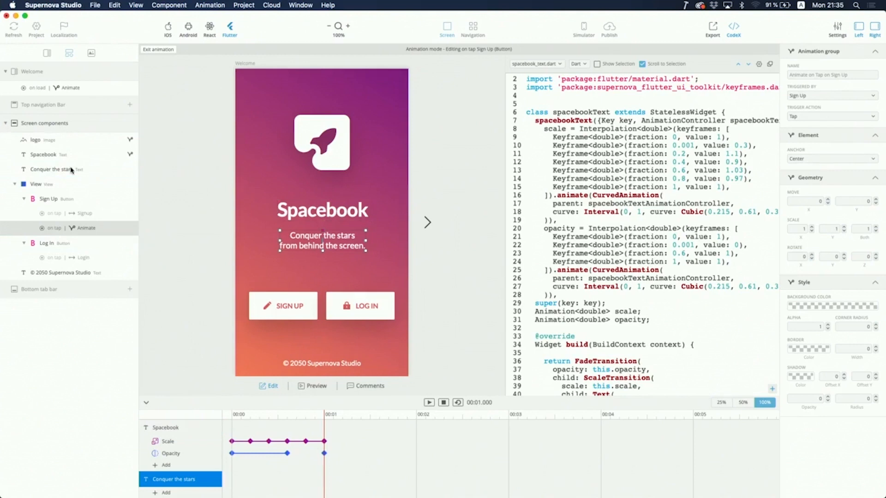
{"action": "right_click", "coordinate": [72, 170]}
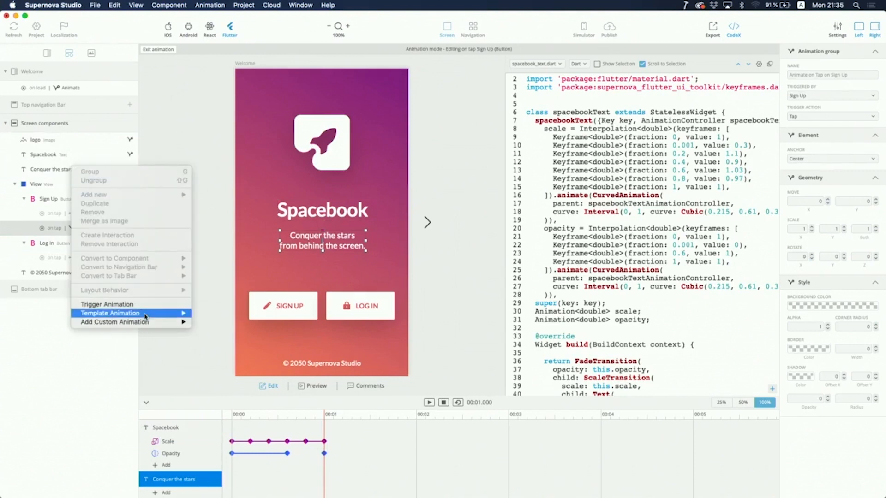
{"action": "mouse_move", "coordinate": [147, 316]}
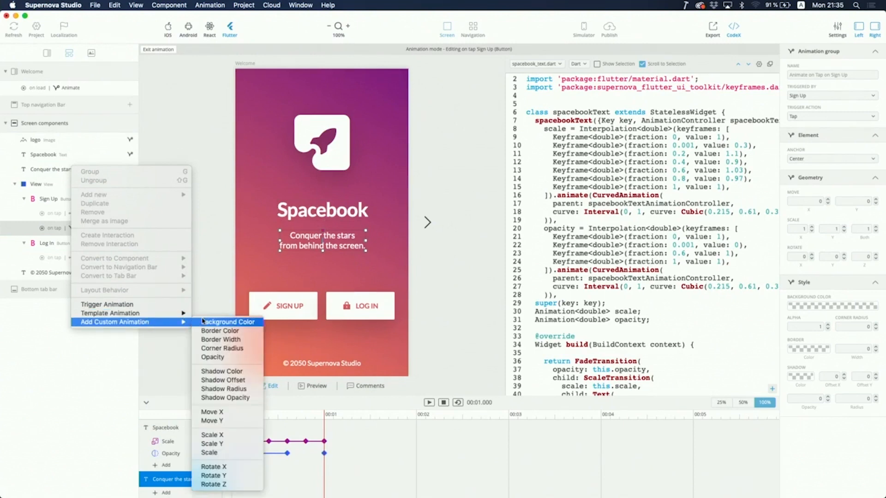
{"action": "left_click", "coordinate": [224, 453]}
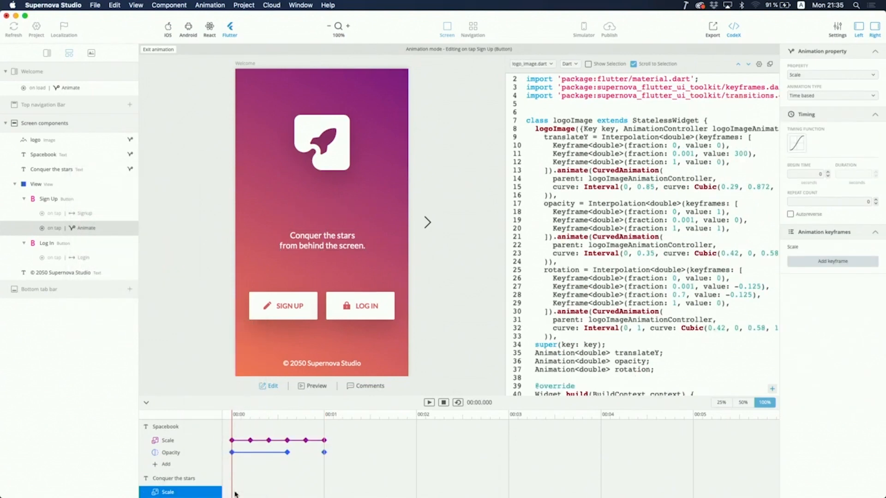
Step: Add Scale keyframes at 00:00 and 00:02 on the tagline's Scale track
{"action": "left_click", "coordinate": [817, 266]}
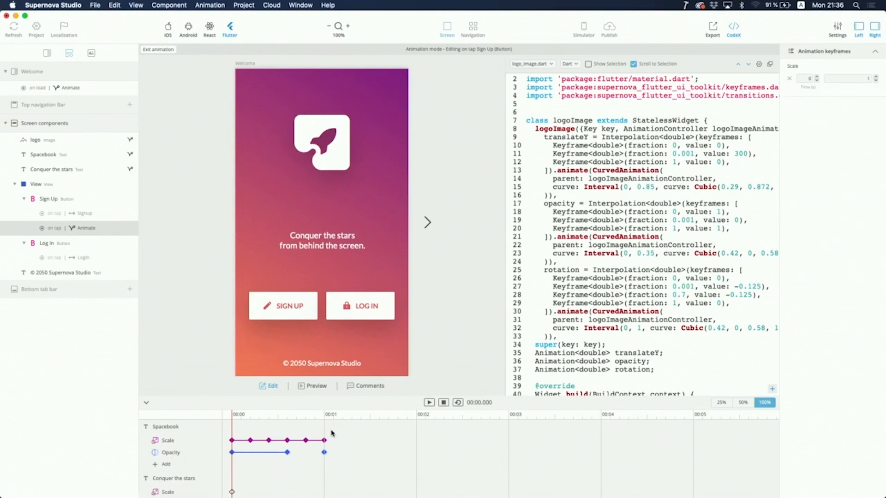
{"action": "left_click", "coordinate": [420, 417]}
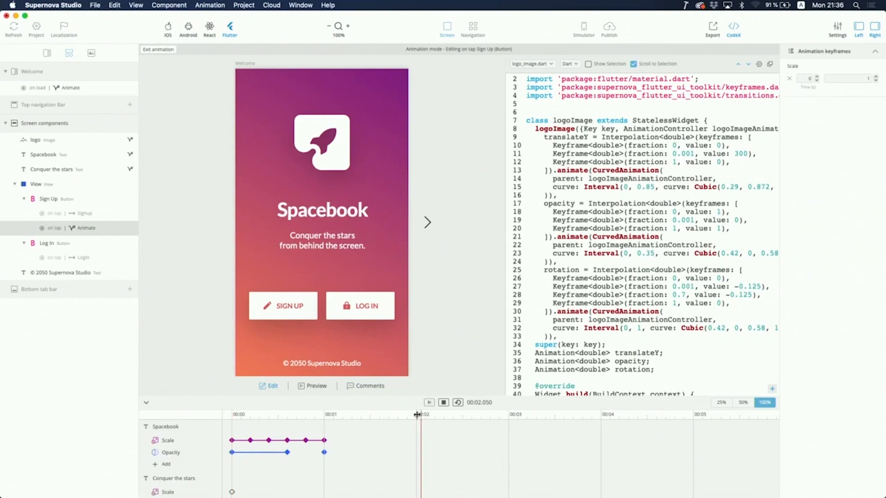
{"action": "left_click_drag", "start_coordinate": [417, 414], "coordinate": [416, 415]}
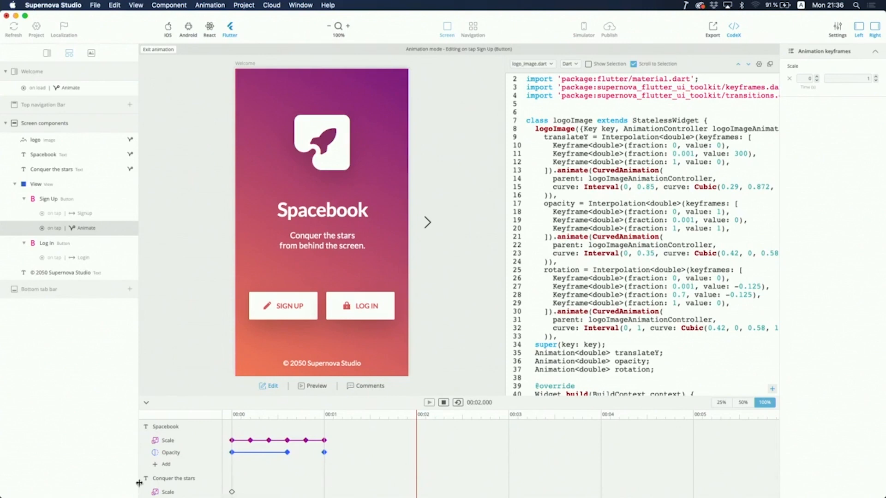
{"action": "left_click", "coordinate": [157, 490]}
{"action": "left_click", "coordinate": [815, 279]}
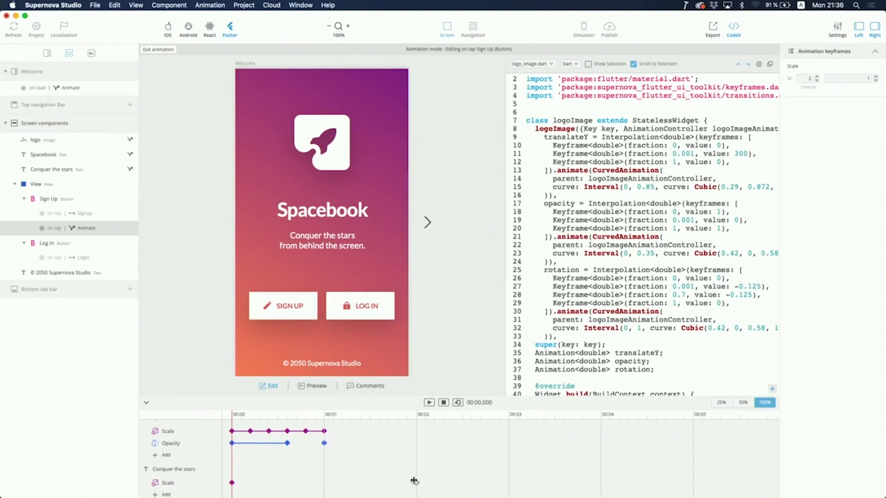
Step: Set the starting Scale keyframe to 0 and preview the tagline growing over two seconds
{"action": "left_click", "coordinate": [416, 482]}
{"action": "left_click", "coordinate": [165, 494]}
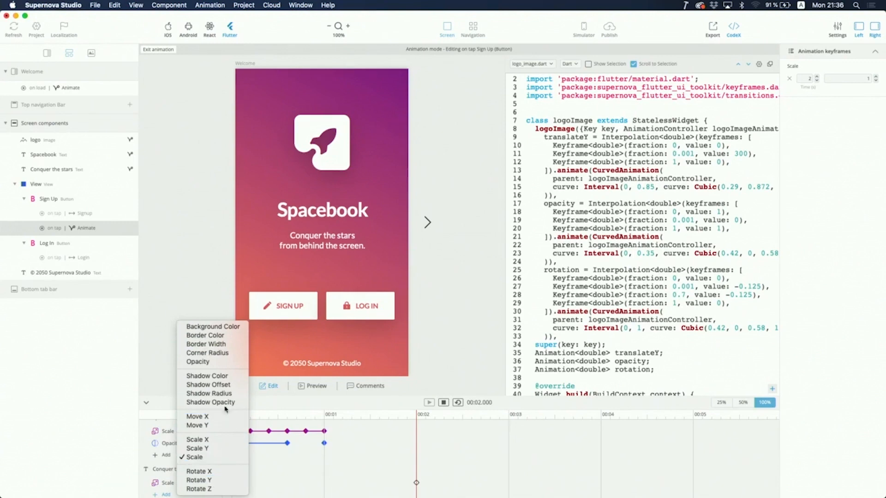
{"action": "left_click", "coordinate": [347, 452]}
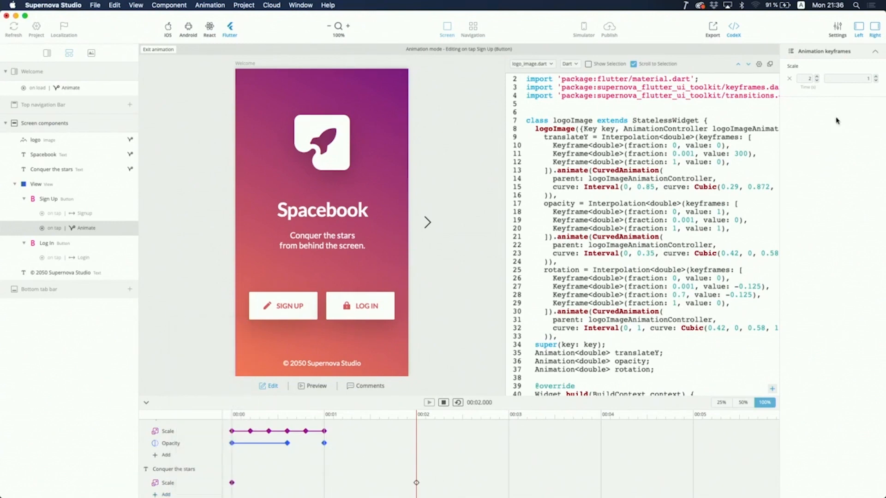
{"action": "left_click", "coordinate": [231, 483]}
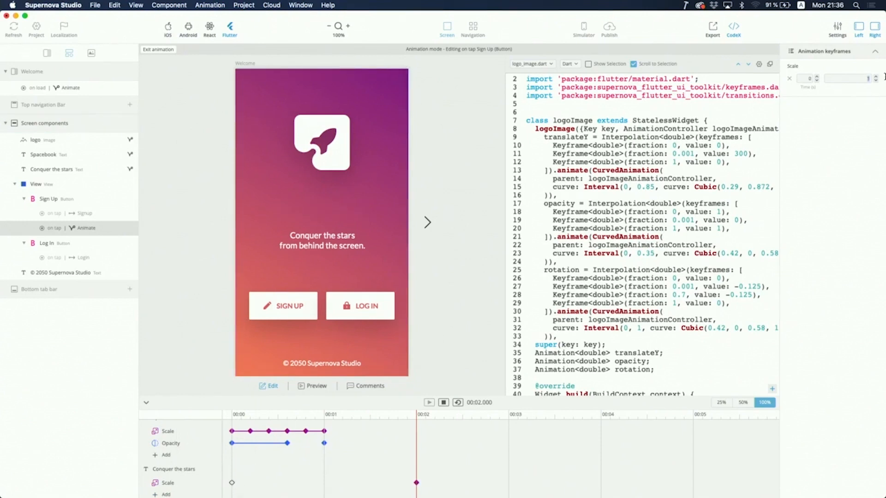
{"action": "key", "text": "Return"}
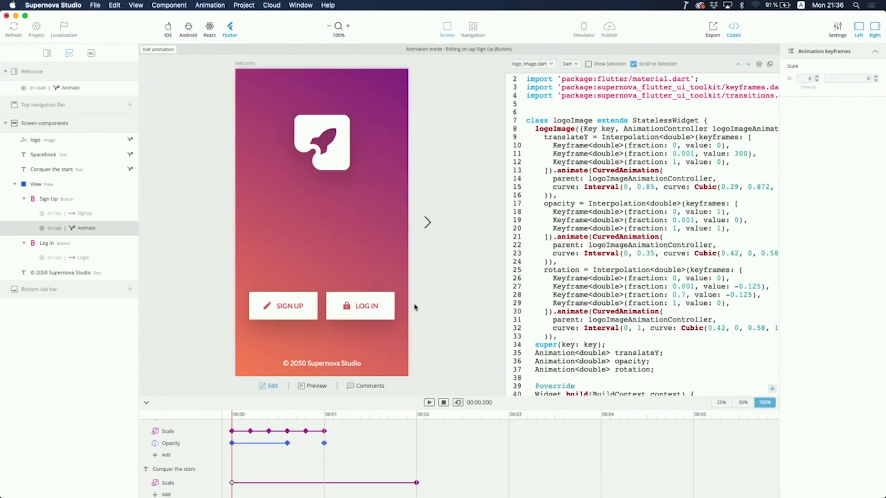
{"action": "left_click", "coordinate": [430, 403]}
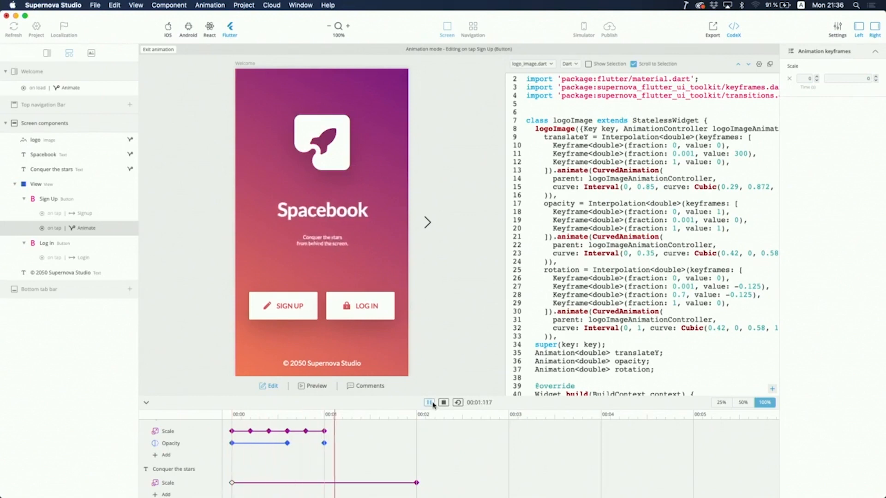
{"action": "left_click", "coordinate": [457, 403]}
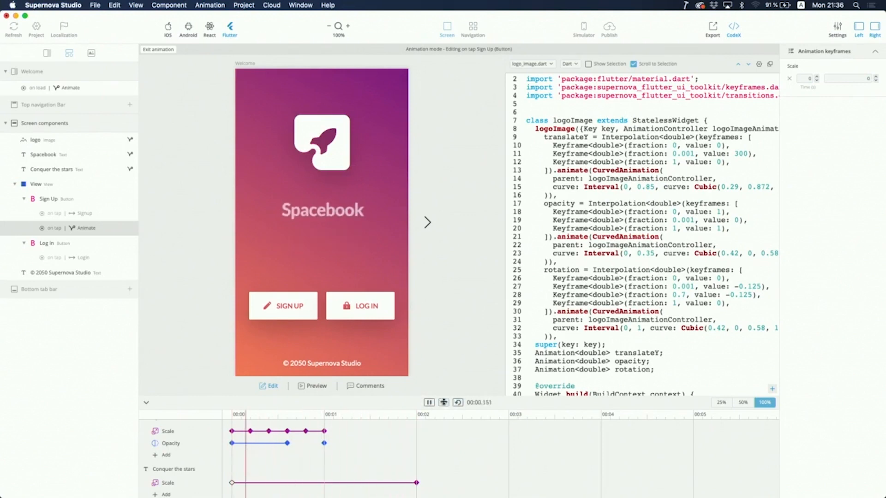